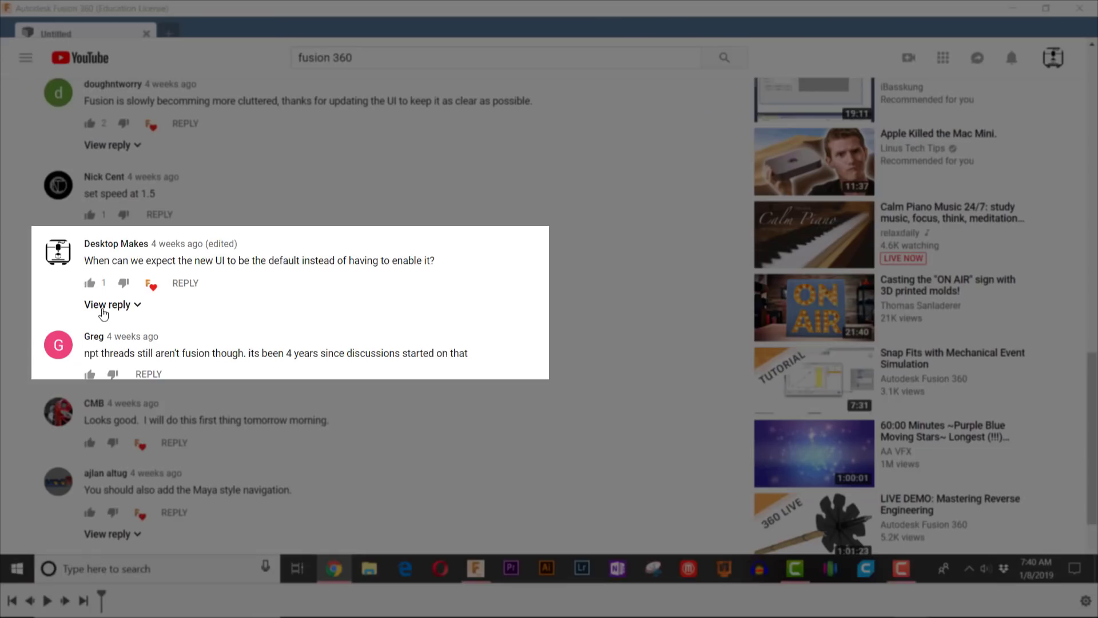
Step: Show the reply to the YouTube comment asking when the new UI will become the default
{"action": "left_click", "coordinate": [108, 304]}
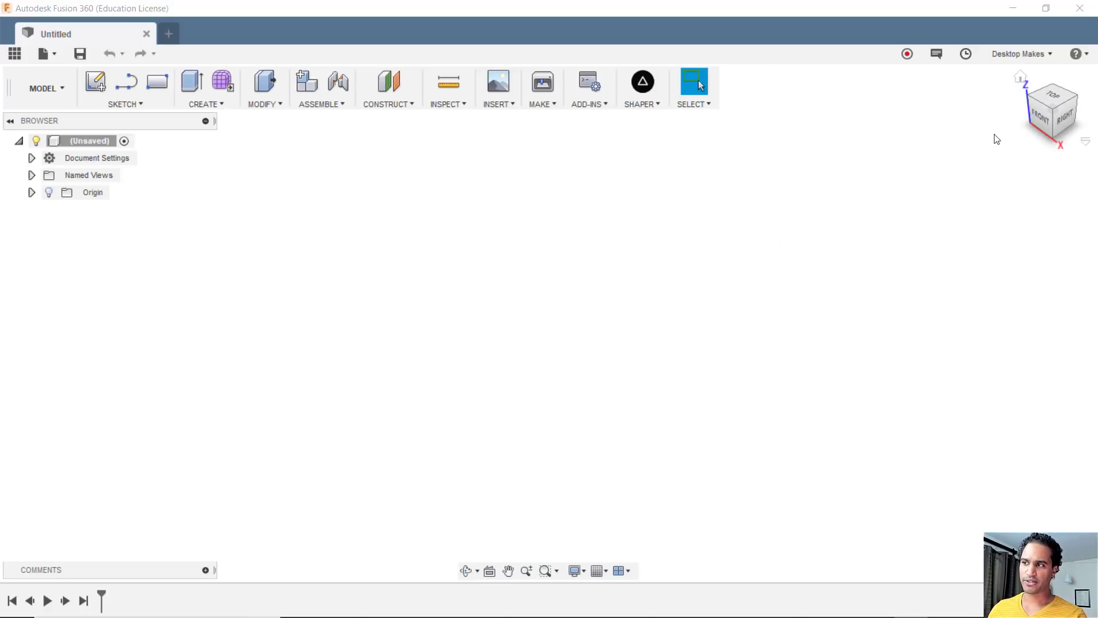
Step: Enable the UI Preview option in the preview preferences, apply it, and close Fusion 360 for a restart
{"action": "left_click", "coordinate": [1051, 55]}
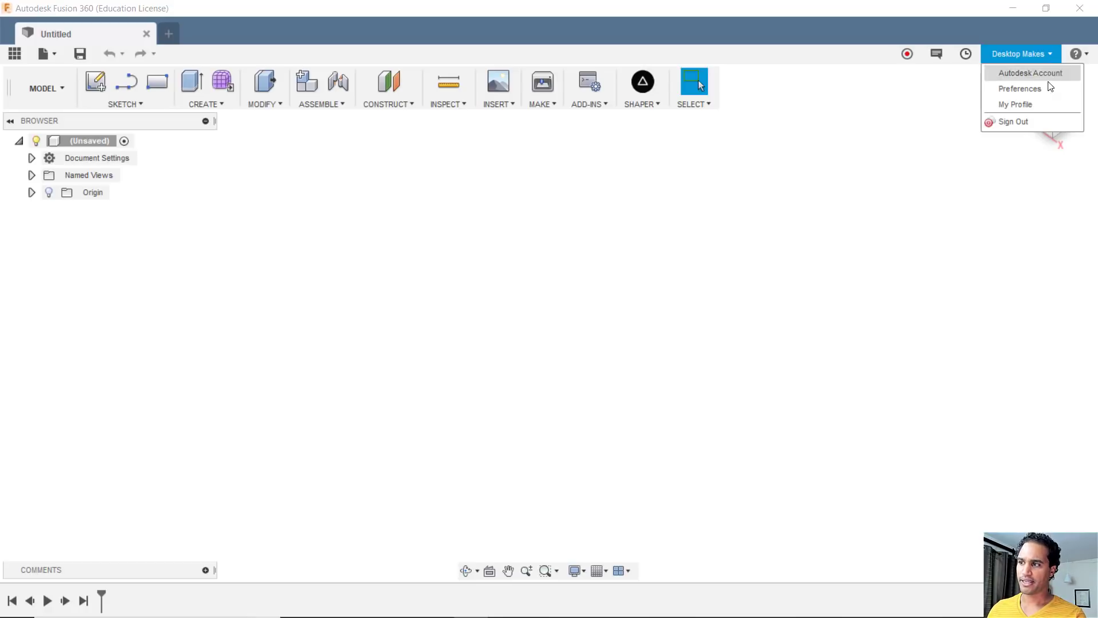
{"action": "left_click", "coordinate": [1020, 89]}
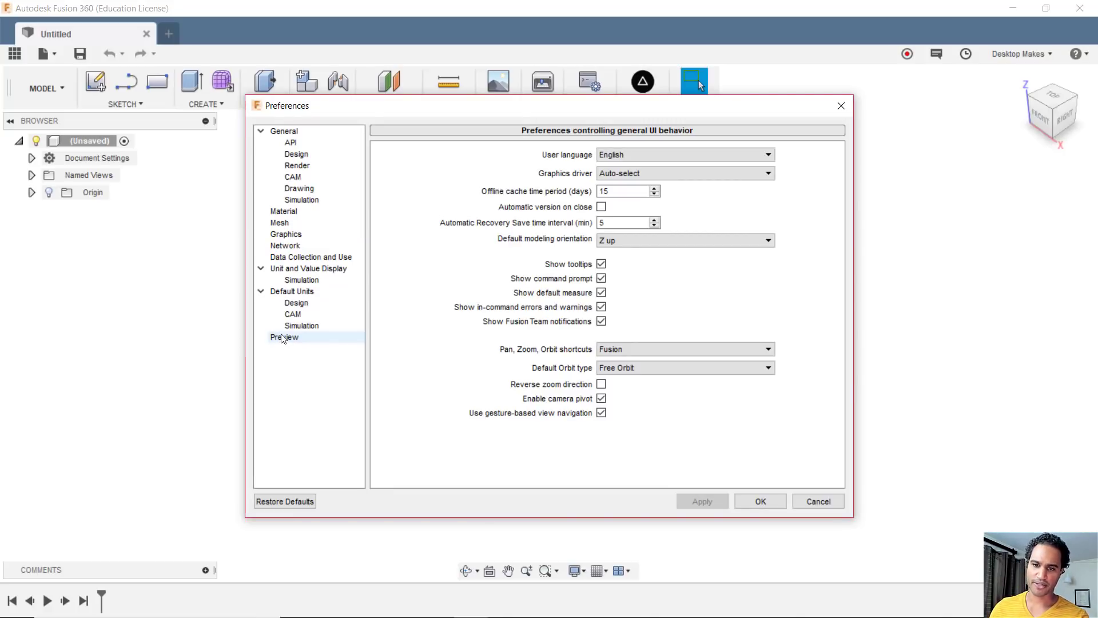
{"action": "left_click", "coordinate": [282, 338]}
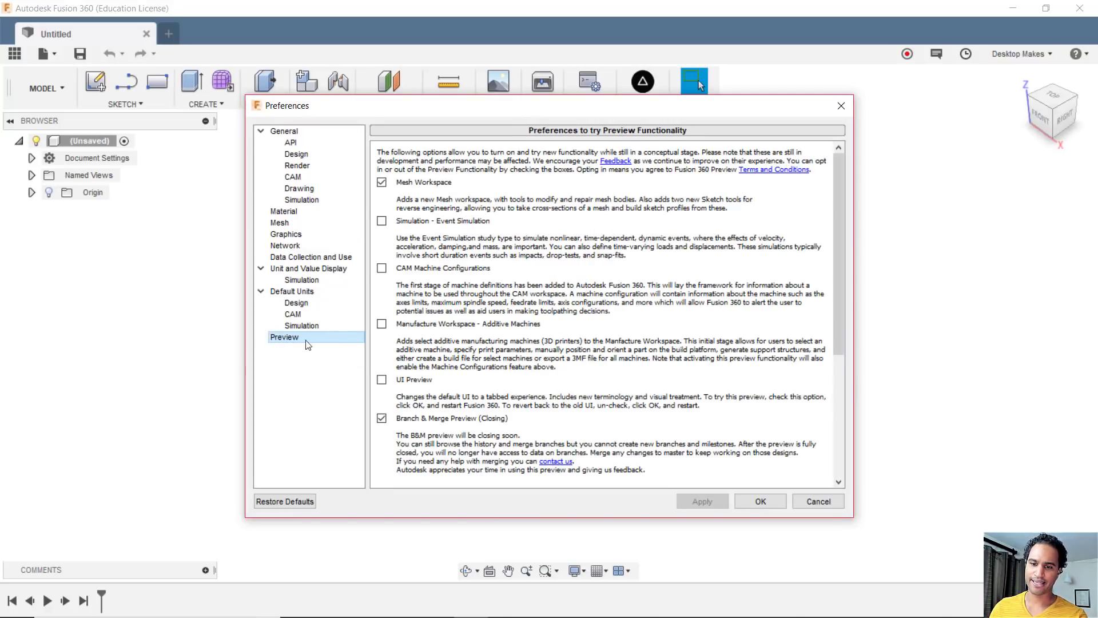
{"action": "left_click", "coordinate": [381, 379]}
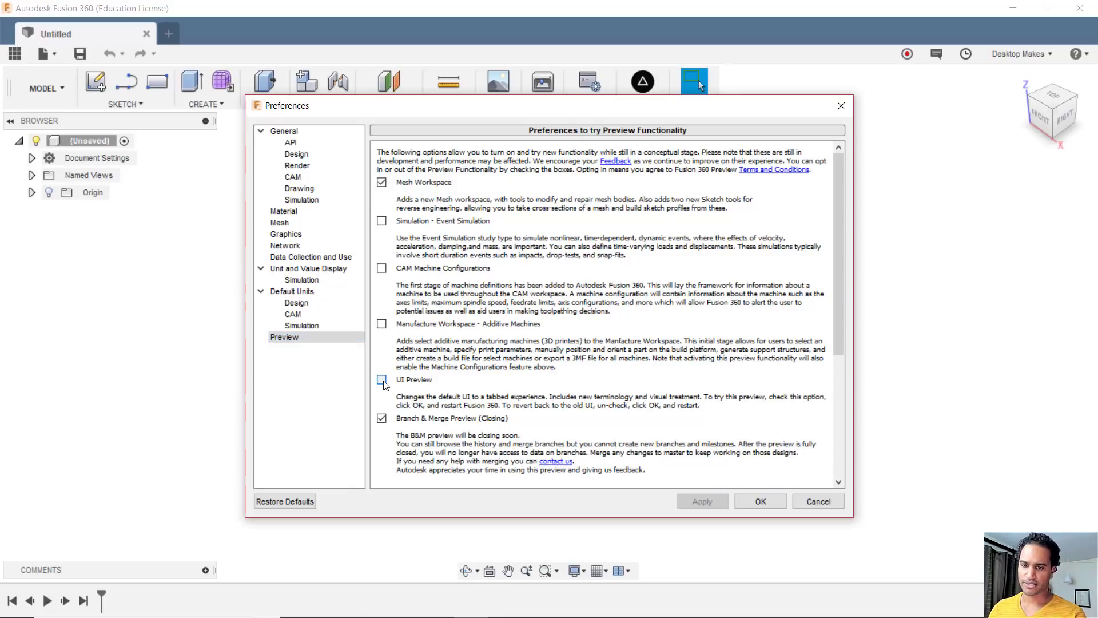
{"action": "left_click", "coordinate": [699, 501]}
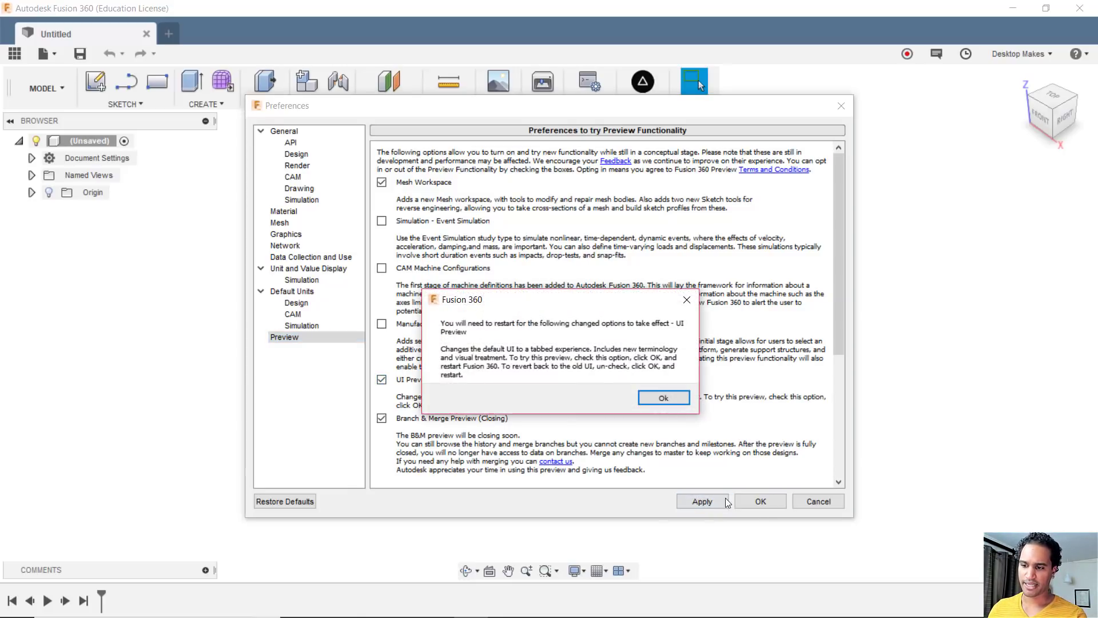
{"action": "left_click", "coordinate": [677, 396]}
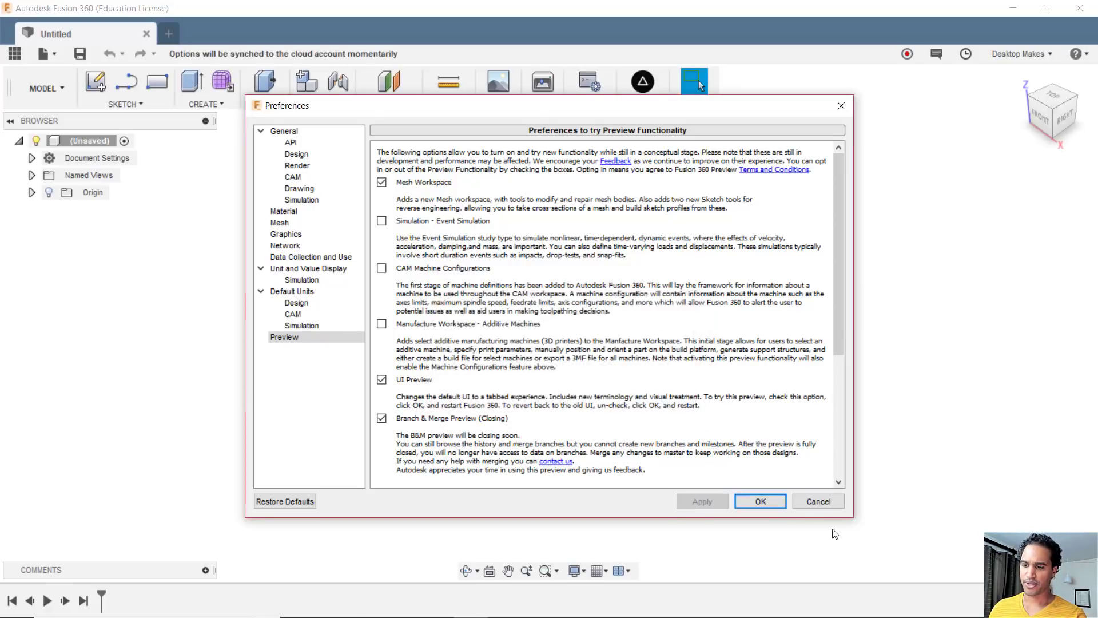
{"action": "left_click", "coordinate": [761, 501]}
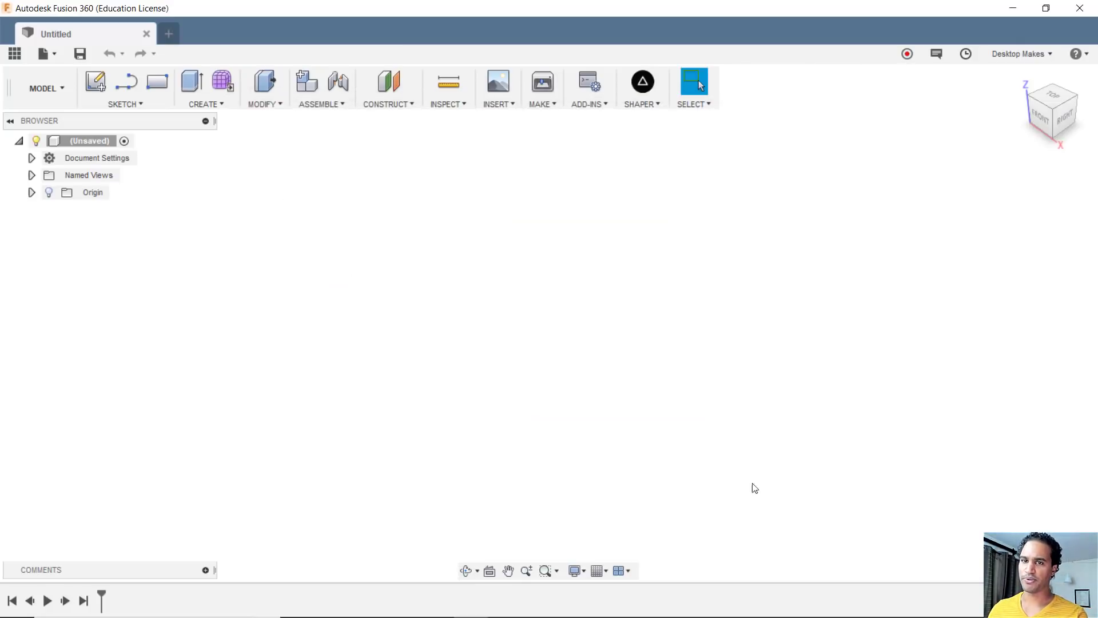
{"action": "left_click", "coordinate": [1080, 8]}
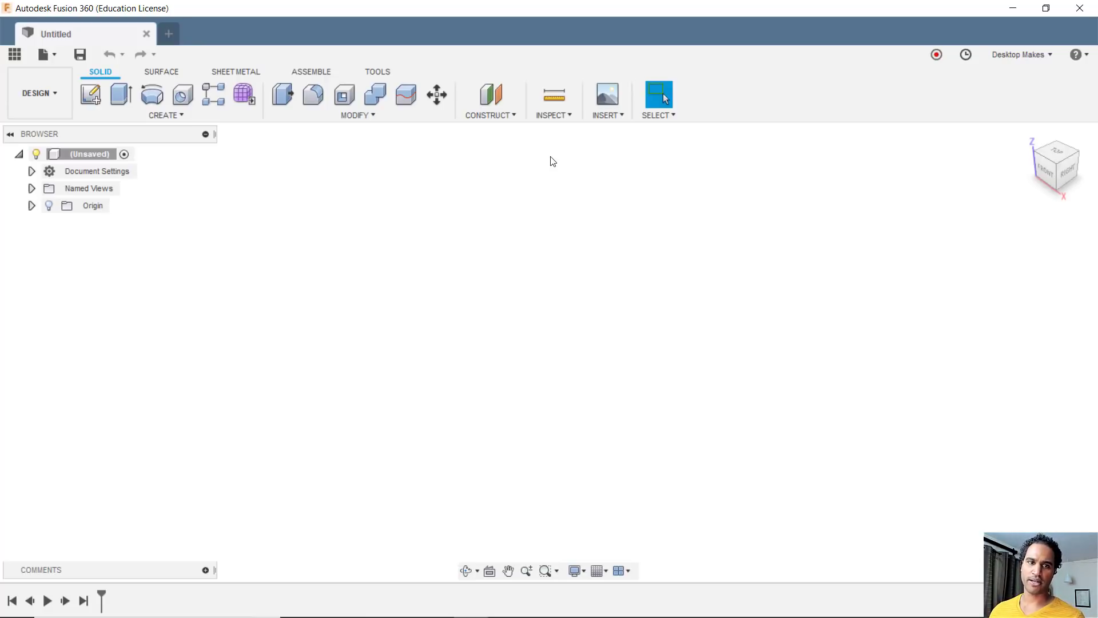
Step: Examine the available workspaces and the Solid, Surface, Sheet Metal, Assemble and Tools toolsets of the Design workspace
{"action": "left_click", "coordinate": [53, 85]}
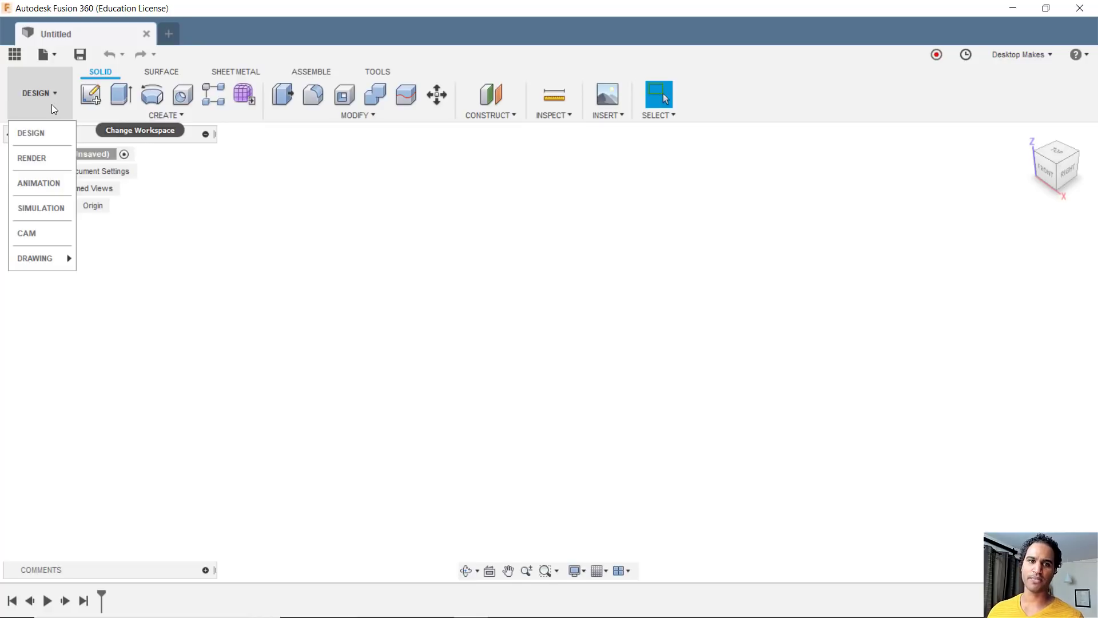
{"action": "left_click", "coordinate": [98, 71]}
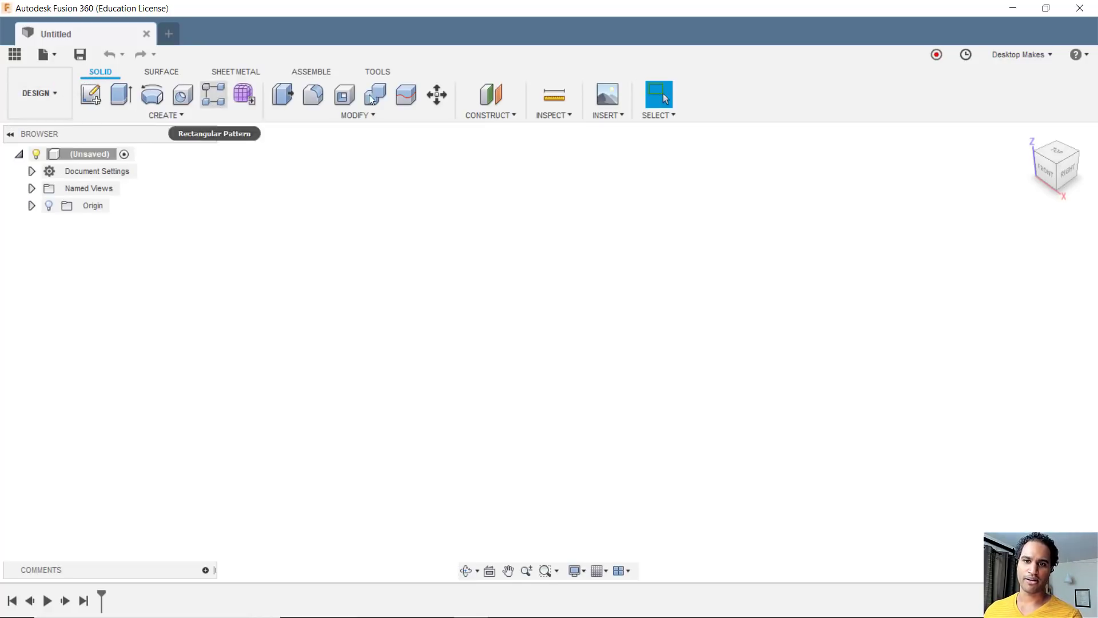
{"action": "left_click", "coordinate": [161, 71]}
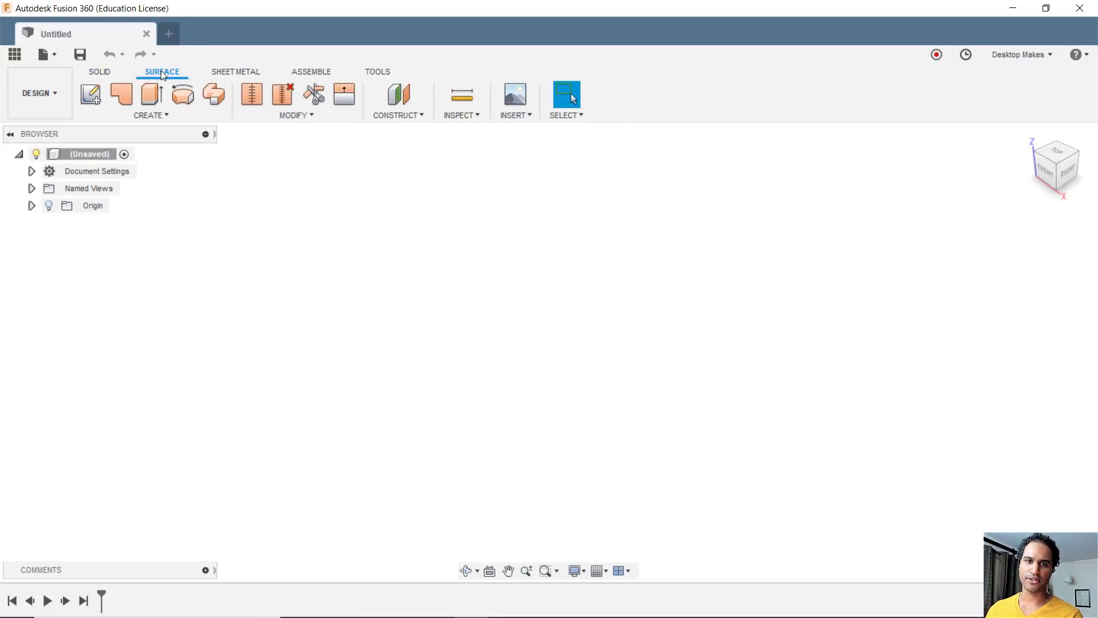
{"action": "left_click", "coordinate": [241, 71]}
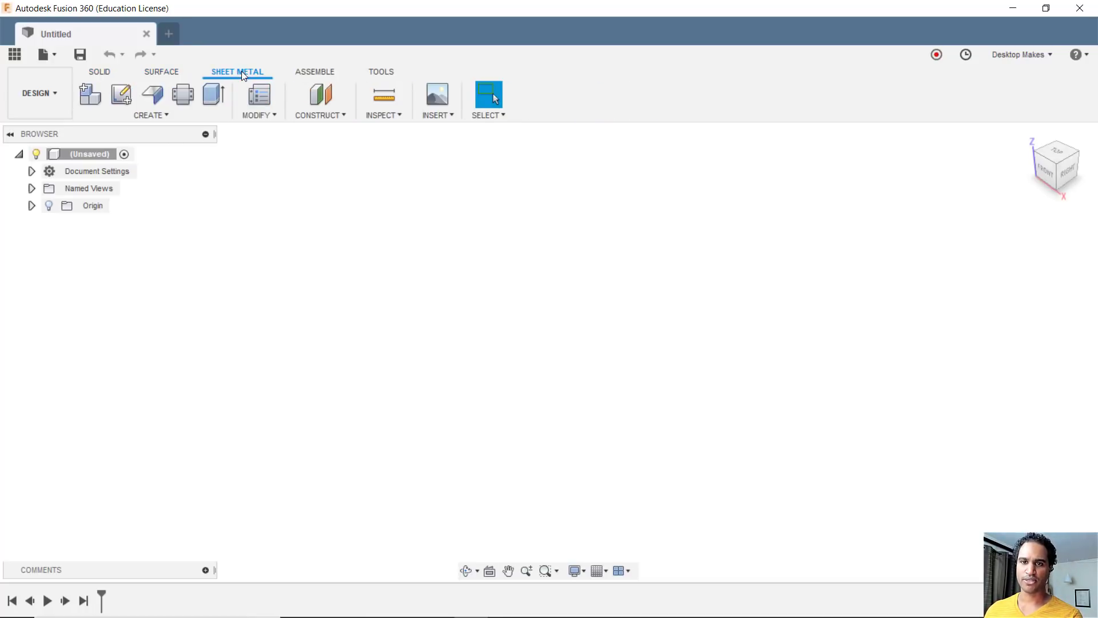
{"action": "left_click", "coordinate": [314, 72]}
{"action": "left_click", "coordinate": [377, 72]}
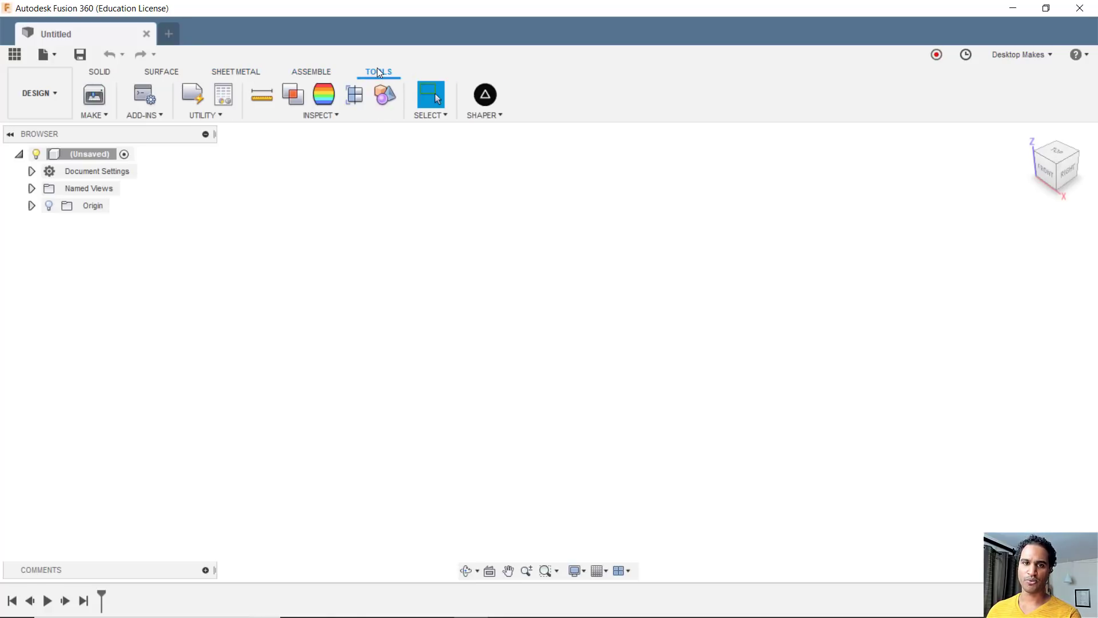
{"action": "left_click", "coordinate": [112, 68]}
{"action": "left_click", "coordinate": [53, 94]}
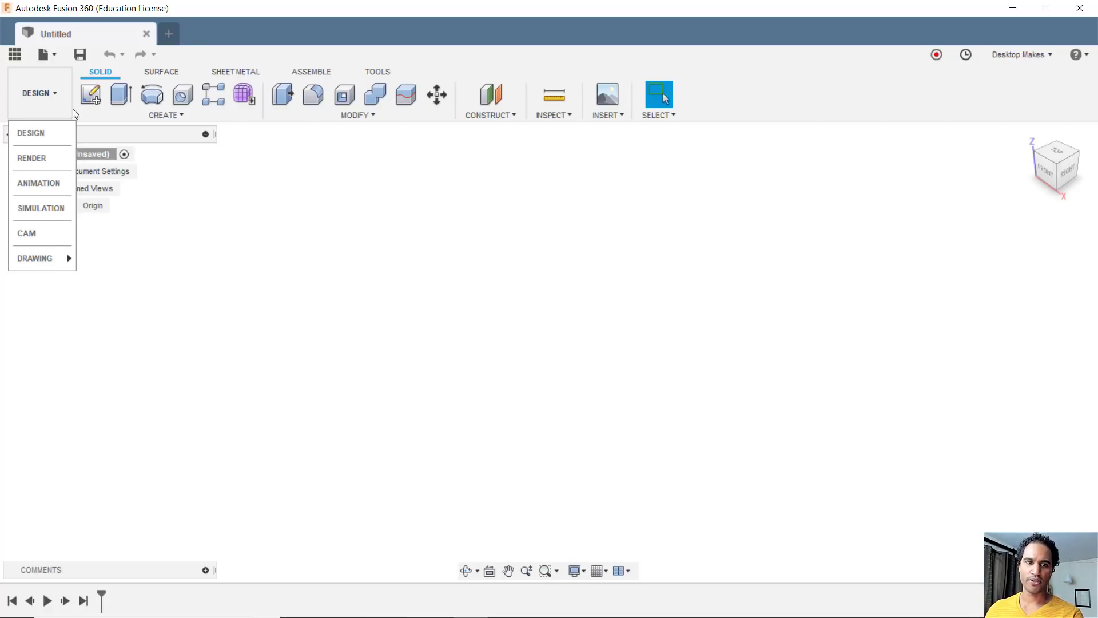
{"action": "left_click", "coordinate": [279, 207]}
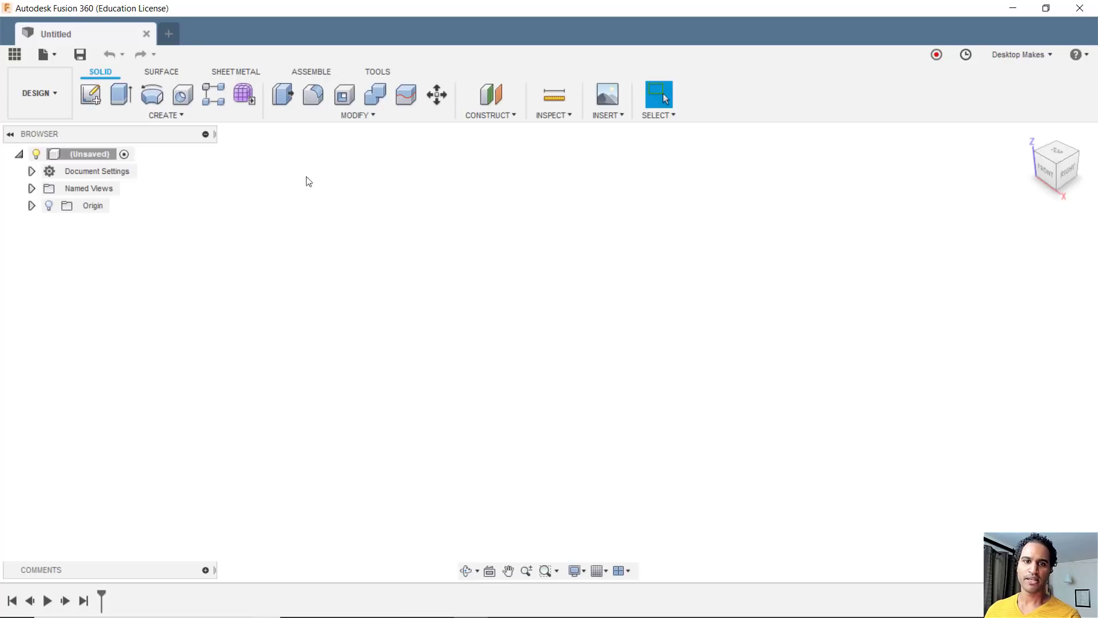
Step: Review the Create and Modify commands available for solid modeling
{"action": "left_click", "coordinate": [187, 118]}
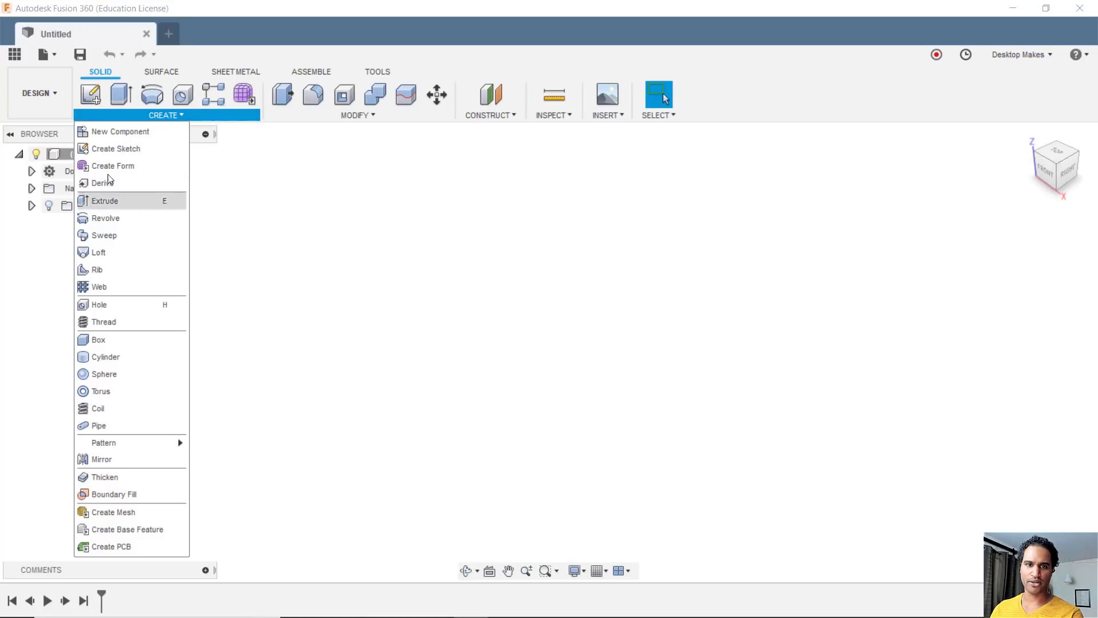
{"action": "left_click", "coordinate": [122, 119]}
{"action": "left_click", "coordinate": [378, 113]}
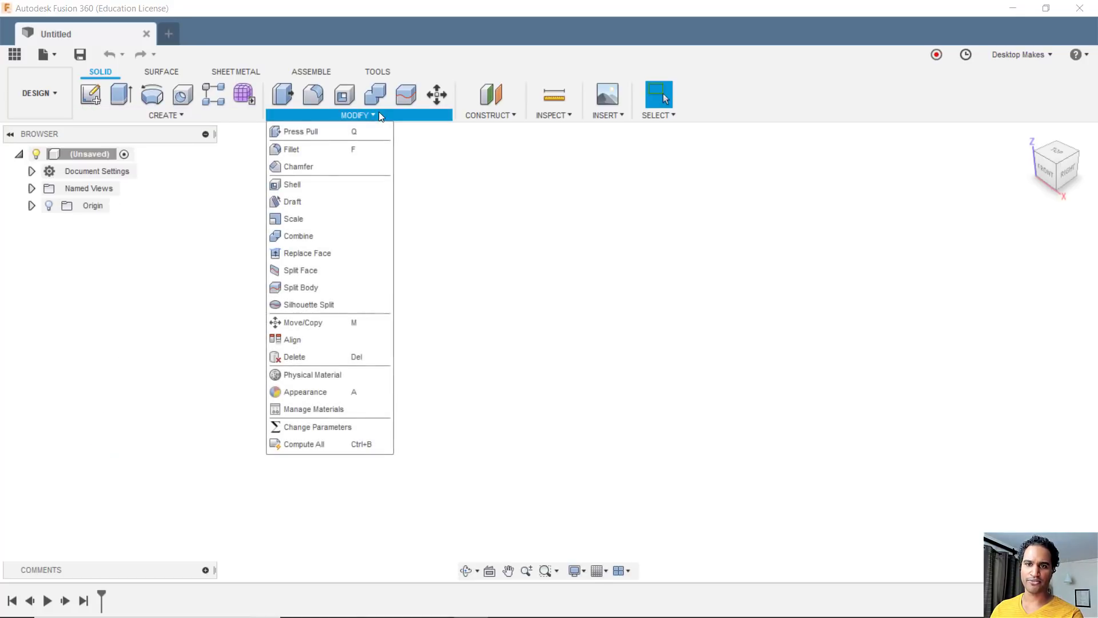
{"action": "left_click", "coordinate": [542, 258]}
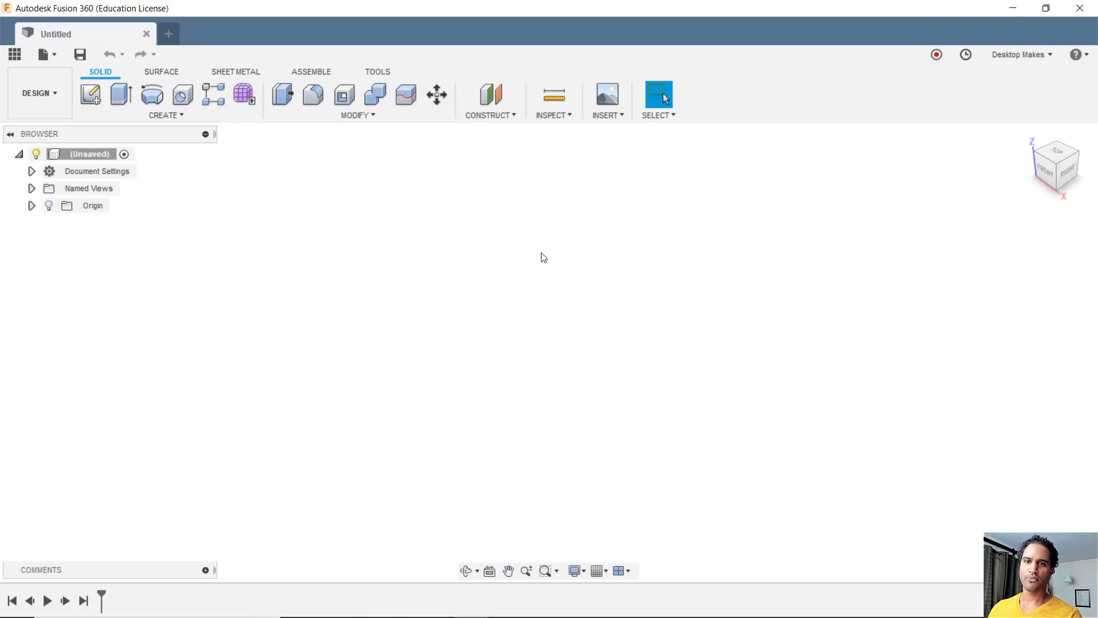
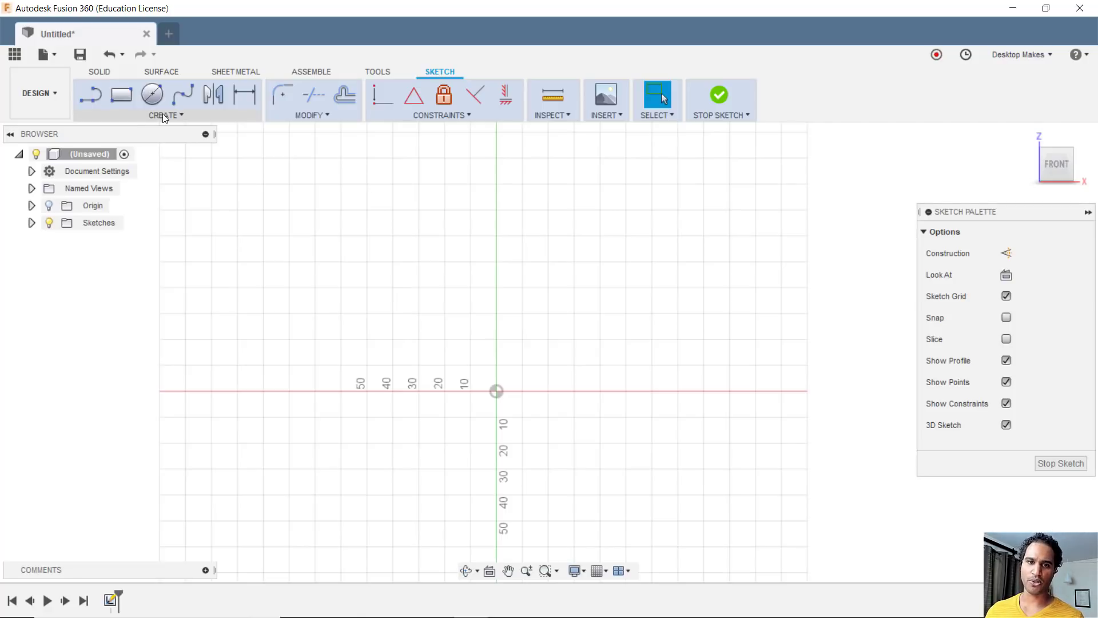
Step: Examine the sketch Create and Modify commands, including Mirror, Offset and the Polygon variants
{"action": "left_click", "coordinate": [163, 114]}
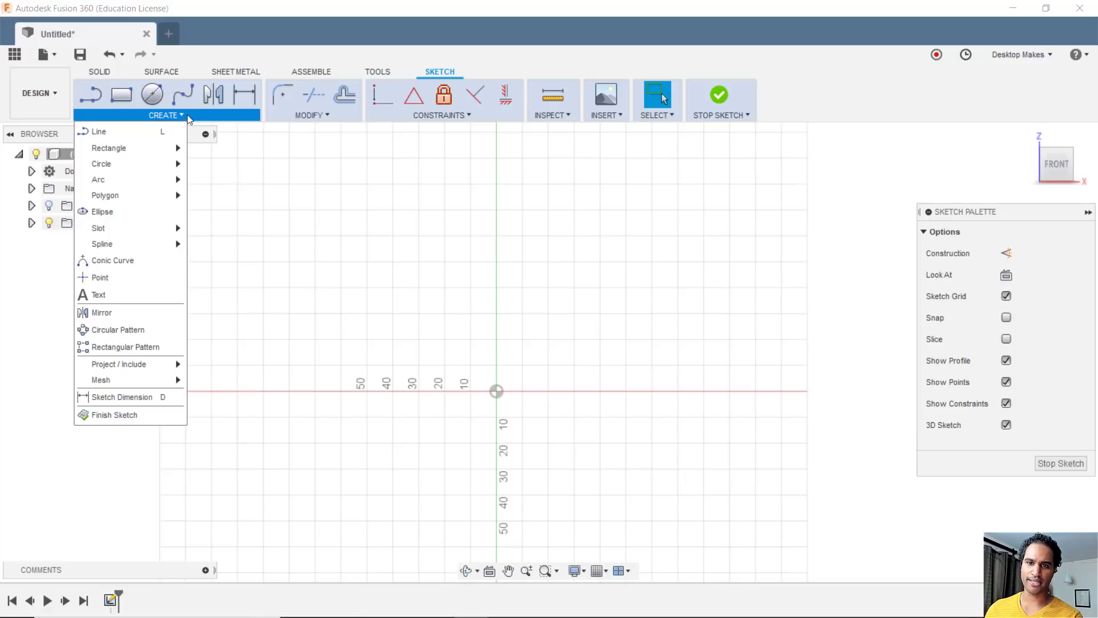
{"action": "left_click", "coordinate": [308, 115]}
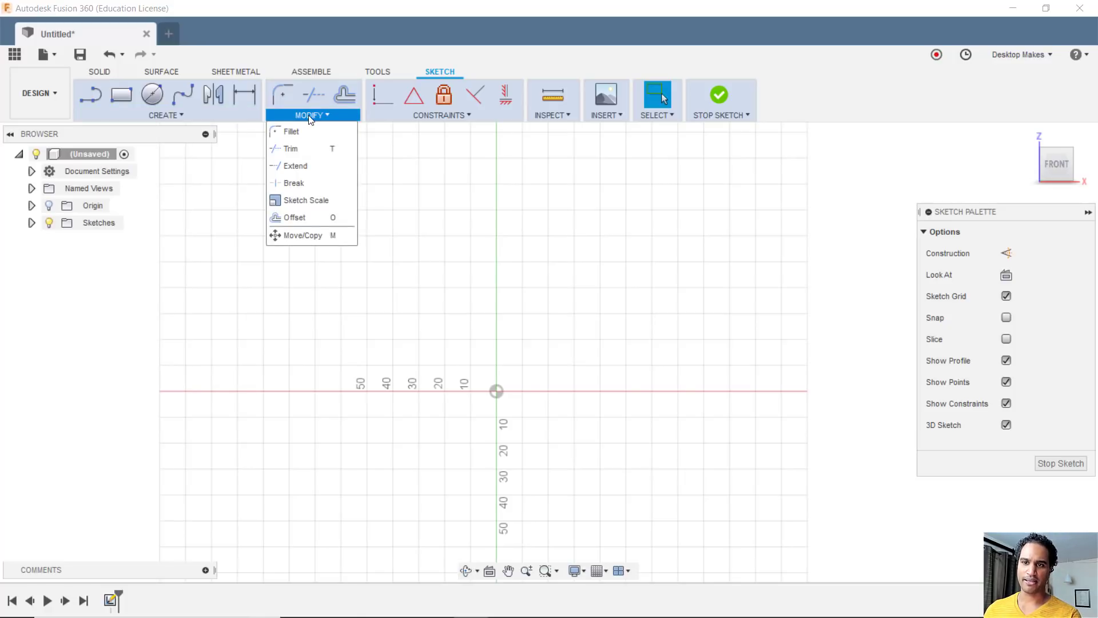
{"action": "left_click", "coordinate": [182, 115]}
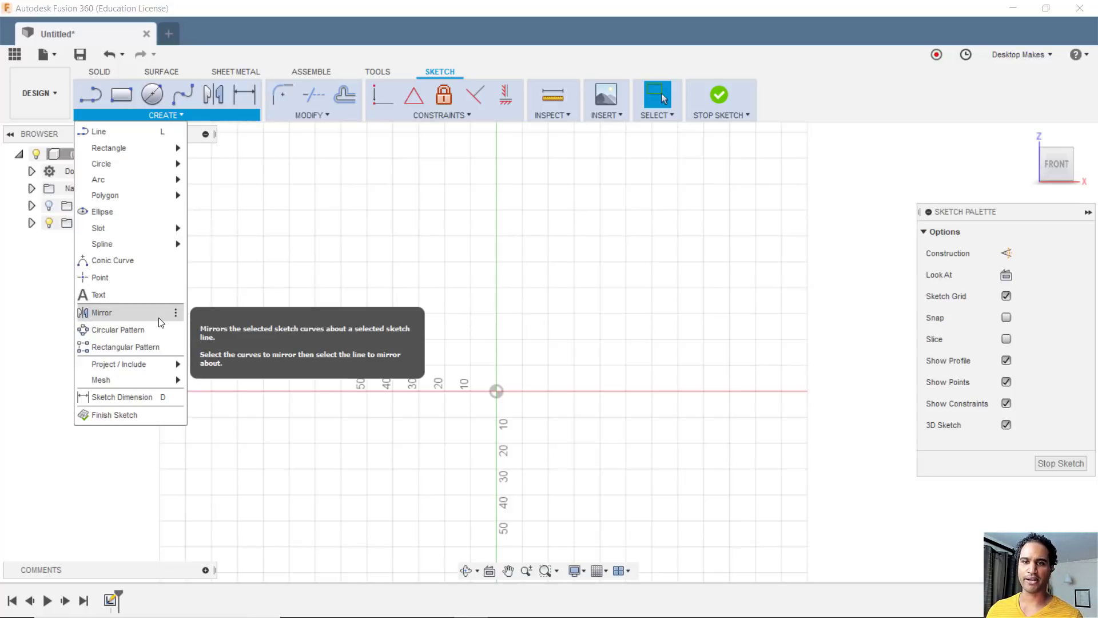
{"action": "left_click", "coordinate": [332, 116]}
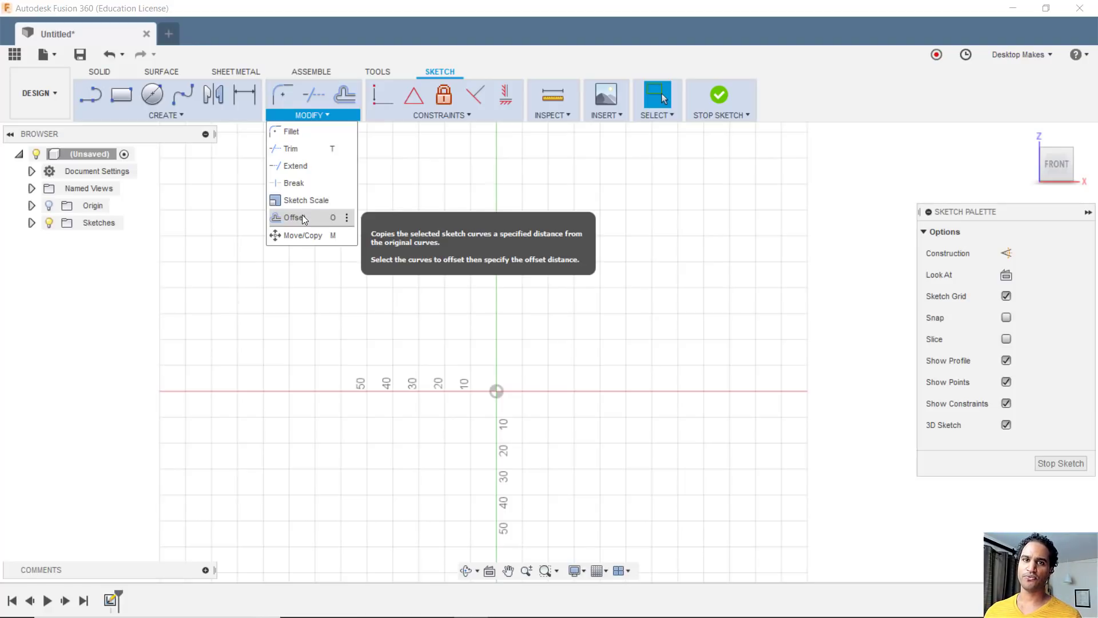
{"action": "left_click", "coordinate": [221, 232]}
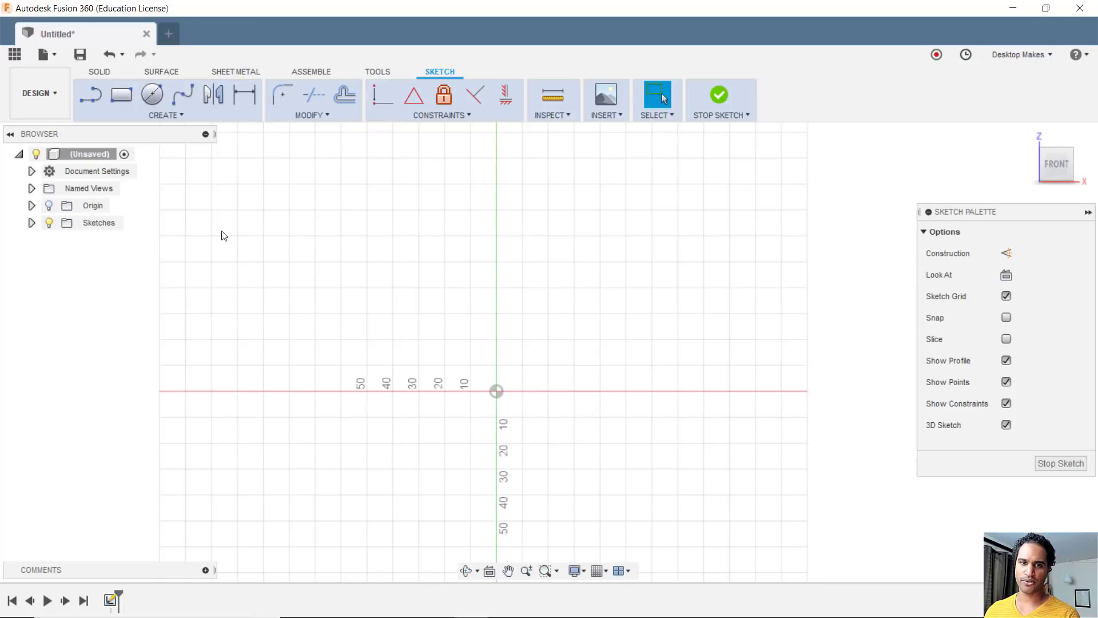
{"action": "left_click", "coordinate": [186, 116]}
{"action": "mouse_move", "coordinate": [153, 200]}
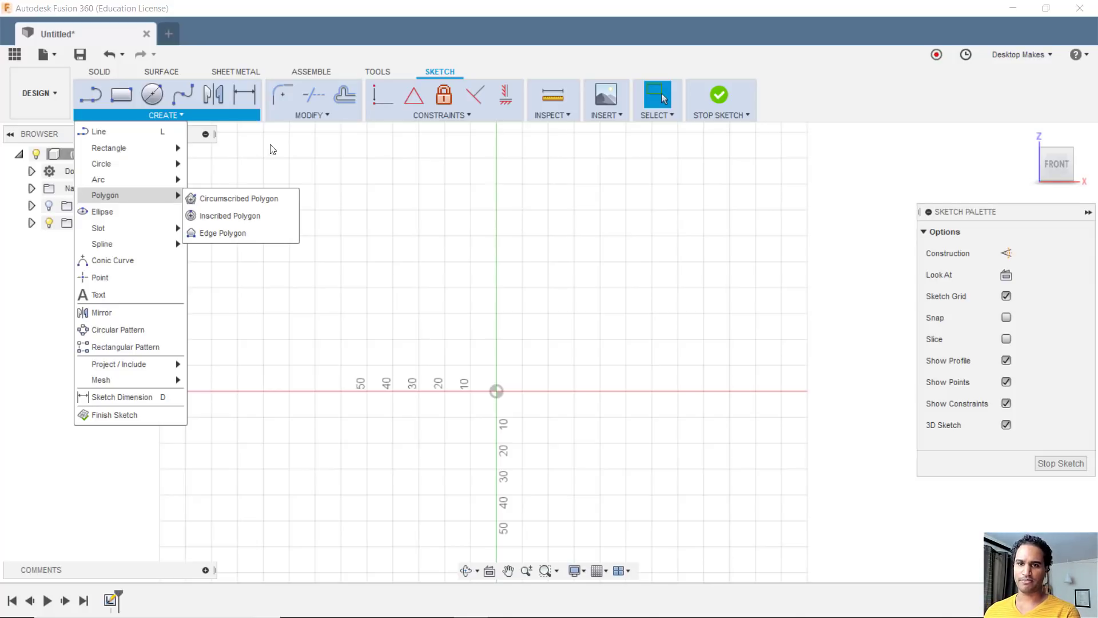
{"action": "left_click", "coordinate": [289, 112]}
{"action": "left_click", "coordinate": [290, 113]}
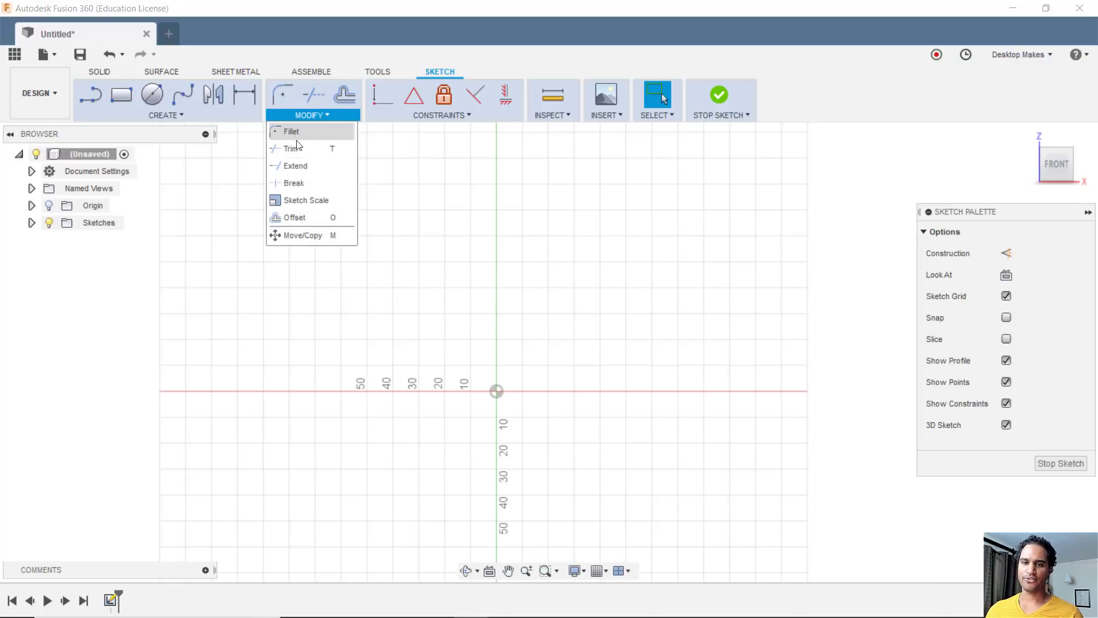
{"action": "left_click", "coordinate": [207, 206]}
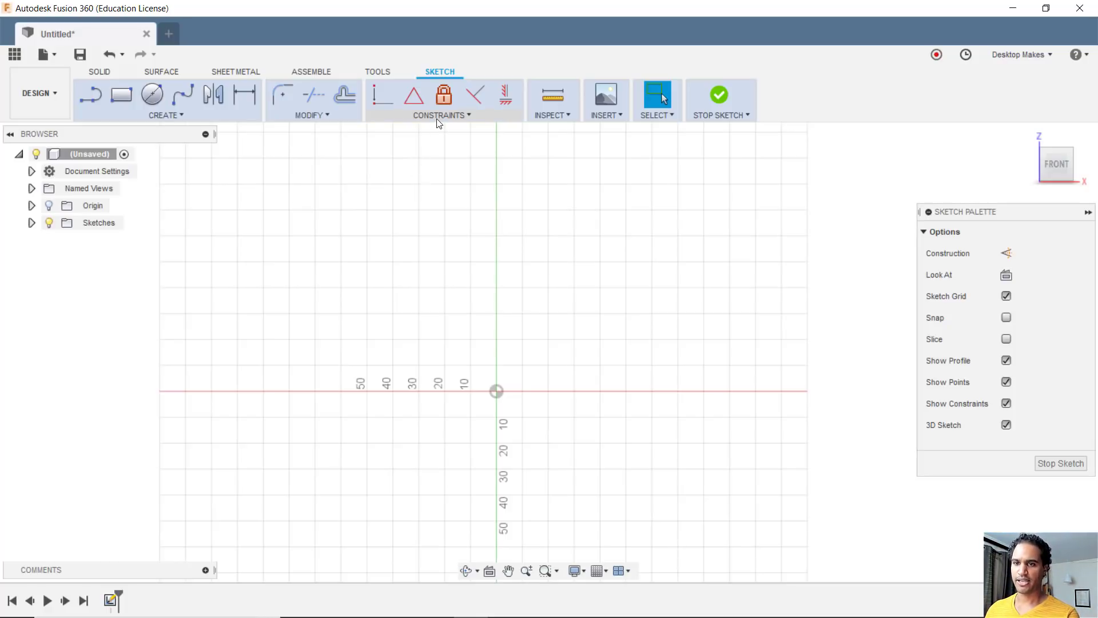
Step: Undock the Sketch Palette, place it beside the ViewCube, and review the list of available sketch constraints
{"action": "mouse_move", "coordinate": [1013, 216]}
{"action": "left_mouse_down"}
{"action": "mouse_move", "coordinate": [997, 192]}
{"action": "mouse_move", "coordinate": [922, 163]}
{"action": "left_mouse_up"}
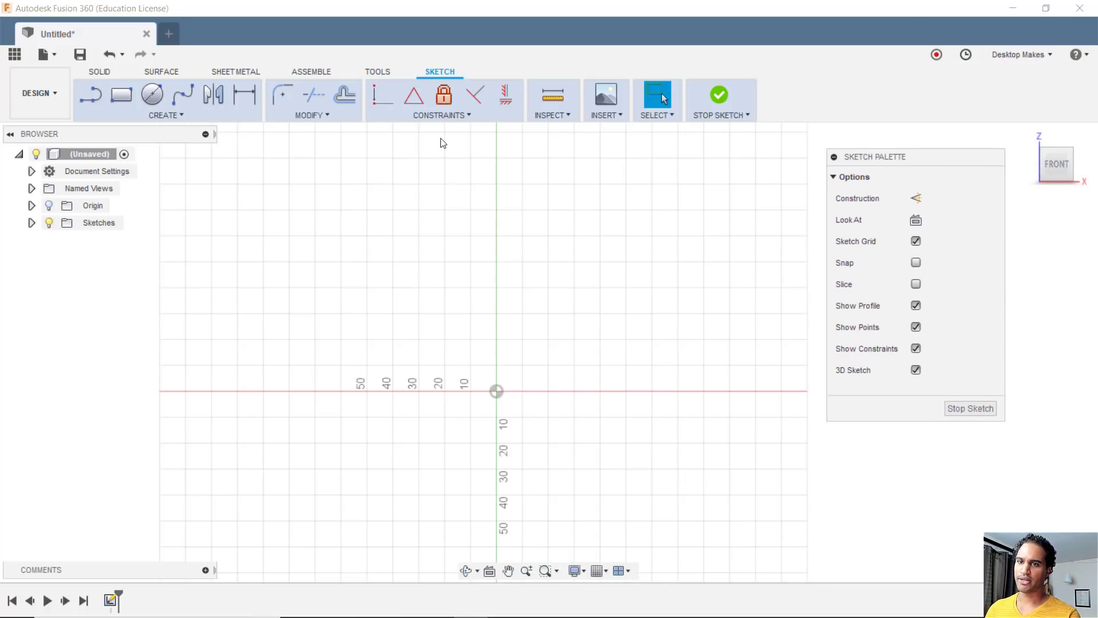
{"action": "left_click", "coordinate": [435, 116]}
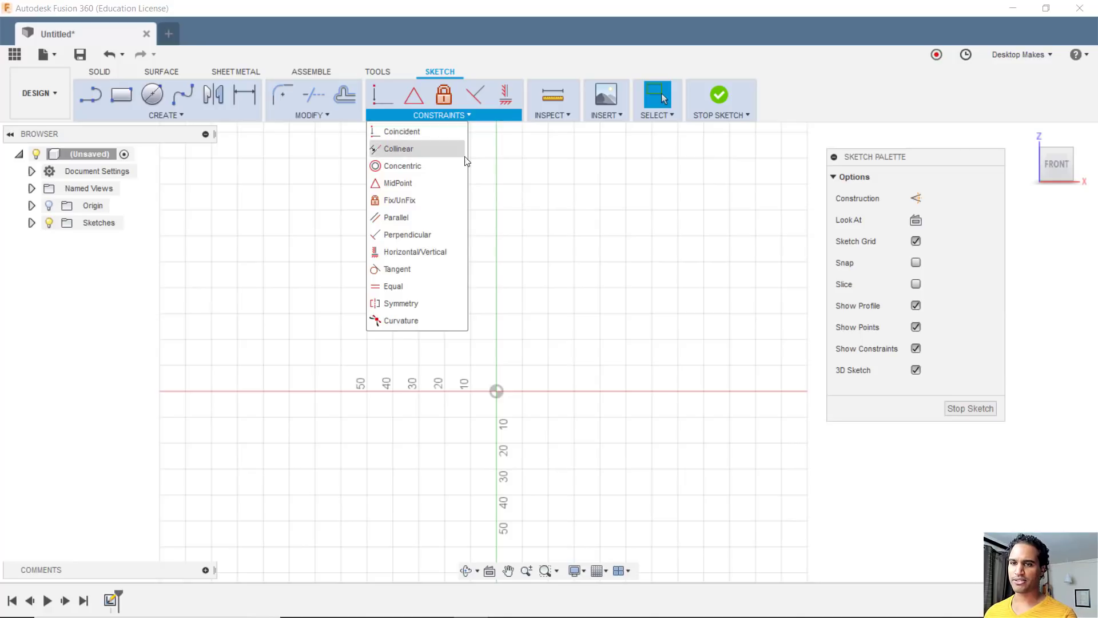
{"action": "left_click_drag", "start_coordinate": [953, 164], "coordinate": [974, 144]}
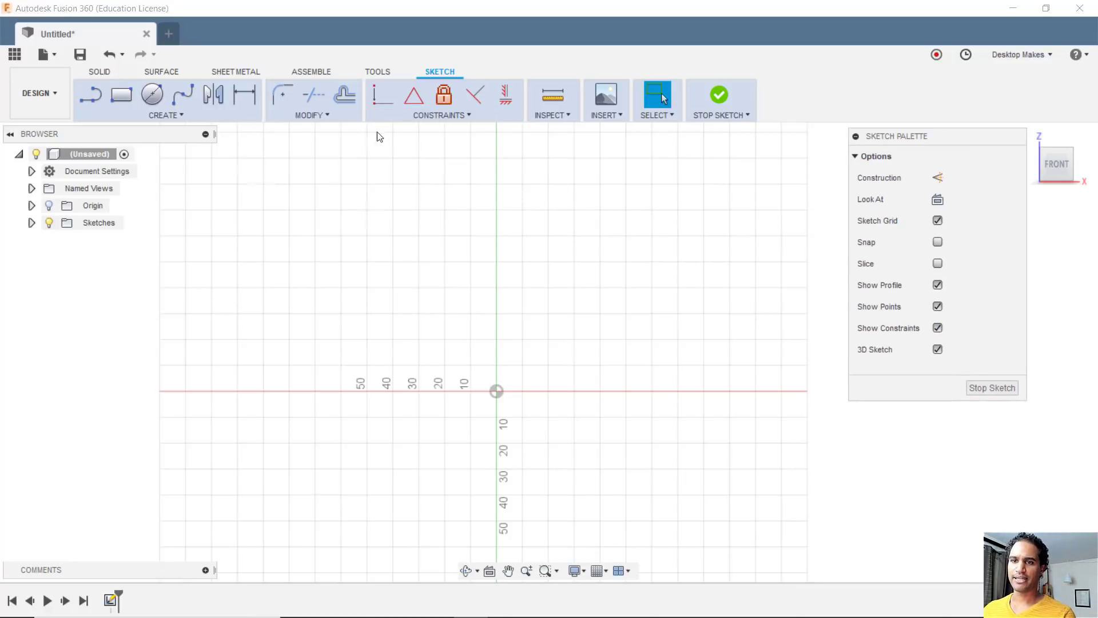
{"action": "left_click", "coordinate": [416, 117]}
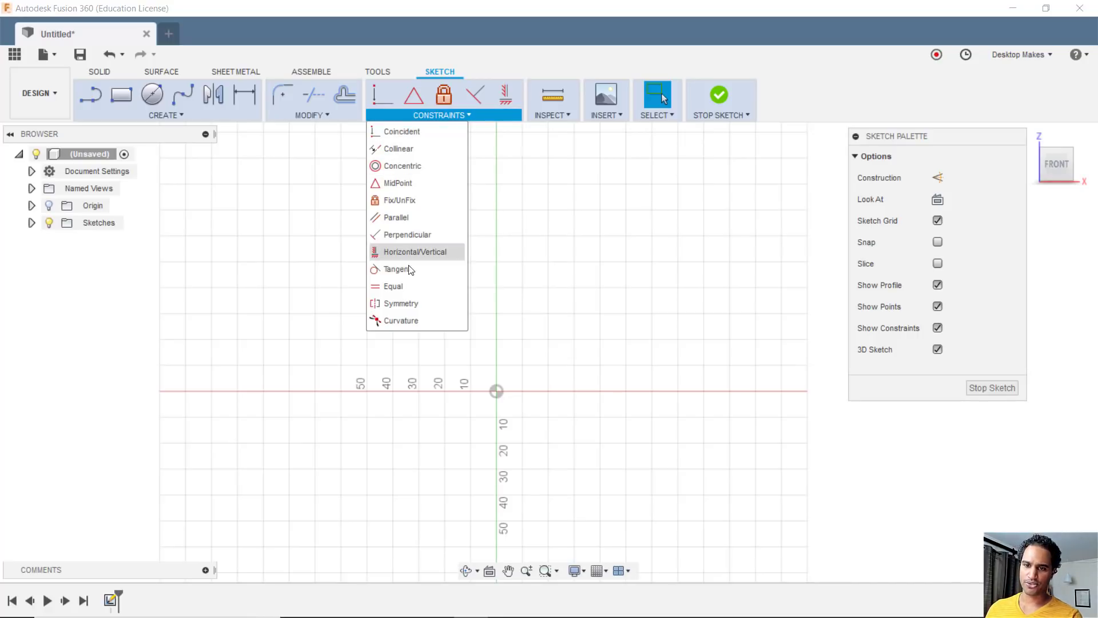
{"action": "left_click", "coordinate": [529, 239]}
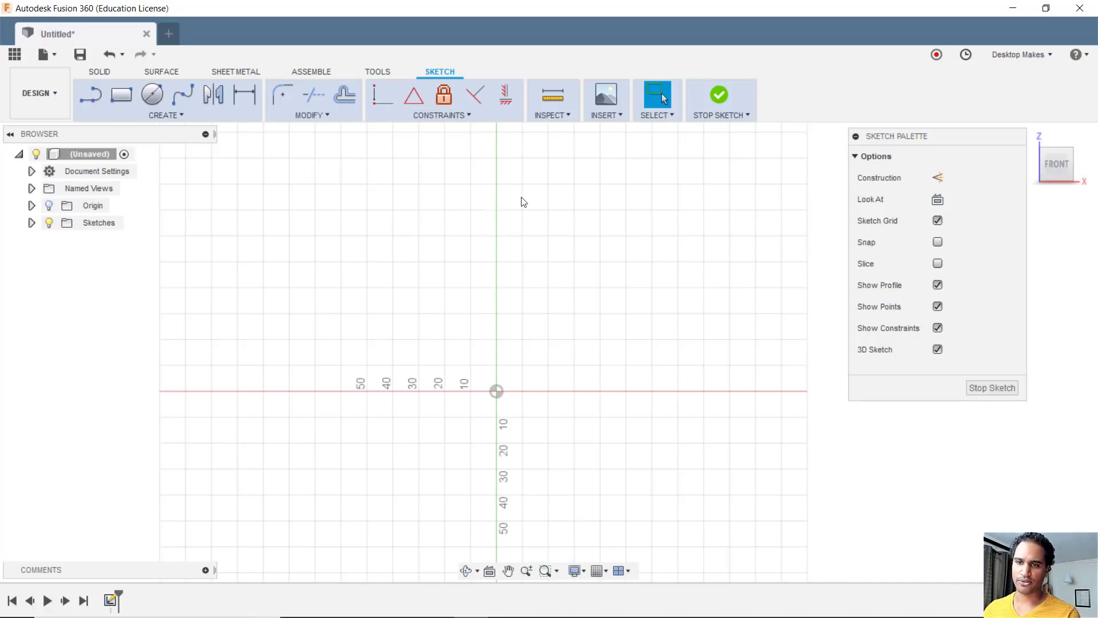
Step: Review the toolbar and shortcut pinning options for the Concentric constraint, and finish the sketch
{"action": "left_click", "coordinate": [464, 117]}
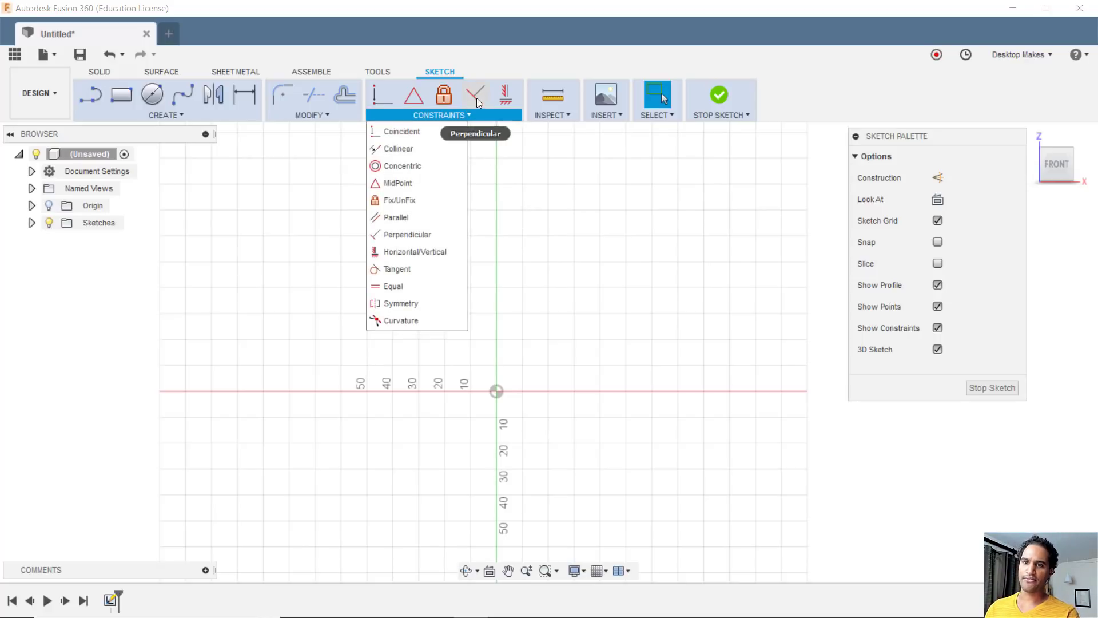
{"action": "left_click", "coordinate": [457, 167]}
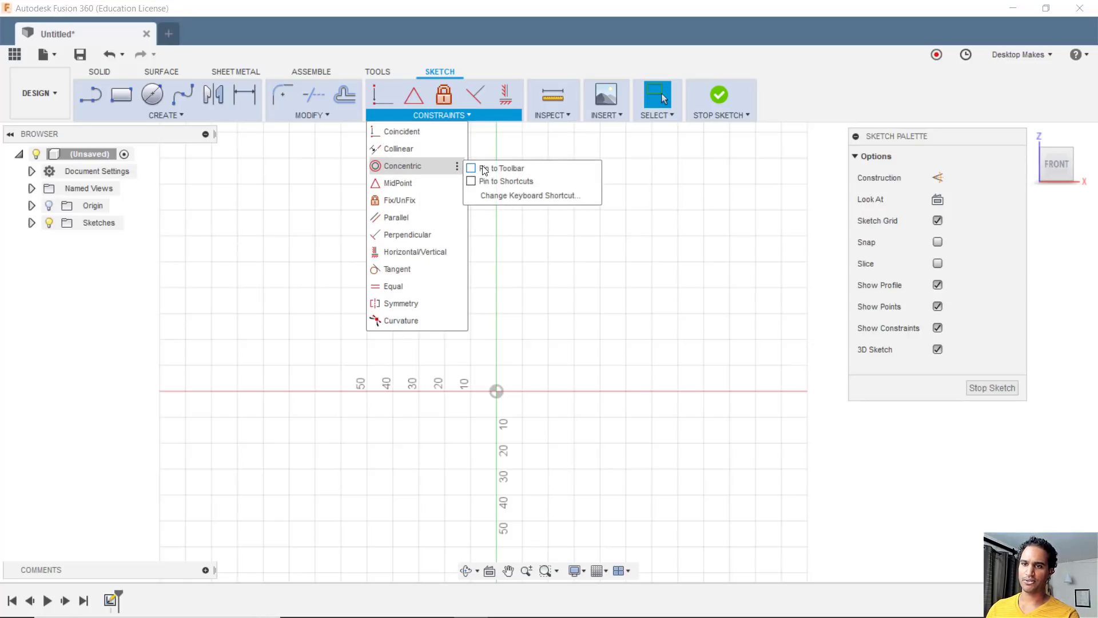
{"action": "mouse_move", "coordinate": [532, 94]}
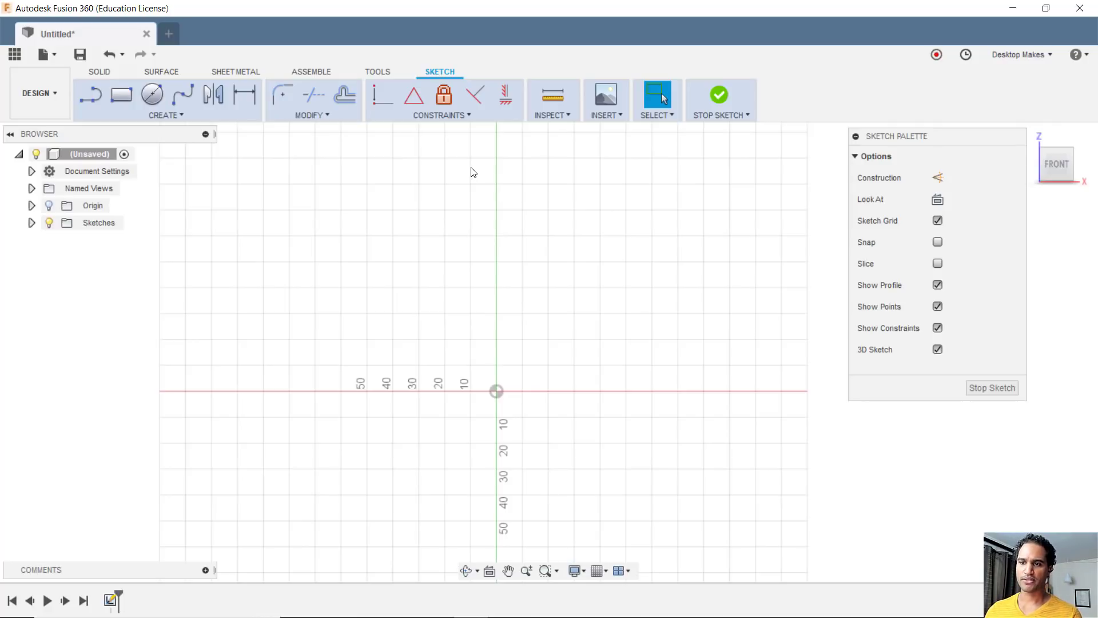
{"action": "left_click", "coordinate": [718, 98]}
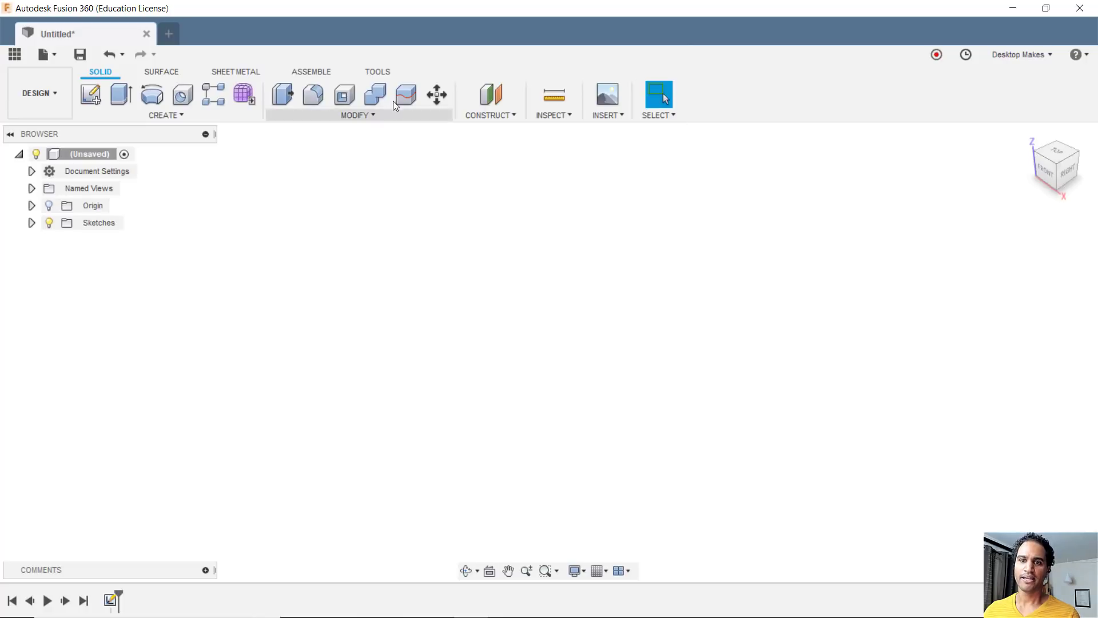
Step: Examine the 3D Print command's refinement and output settings in the Tools toolset, and close it without printing
{"action": "left_click", "coordinate": [380, 70]}
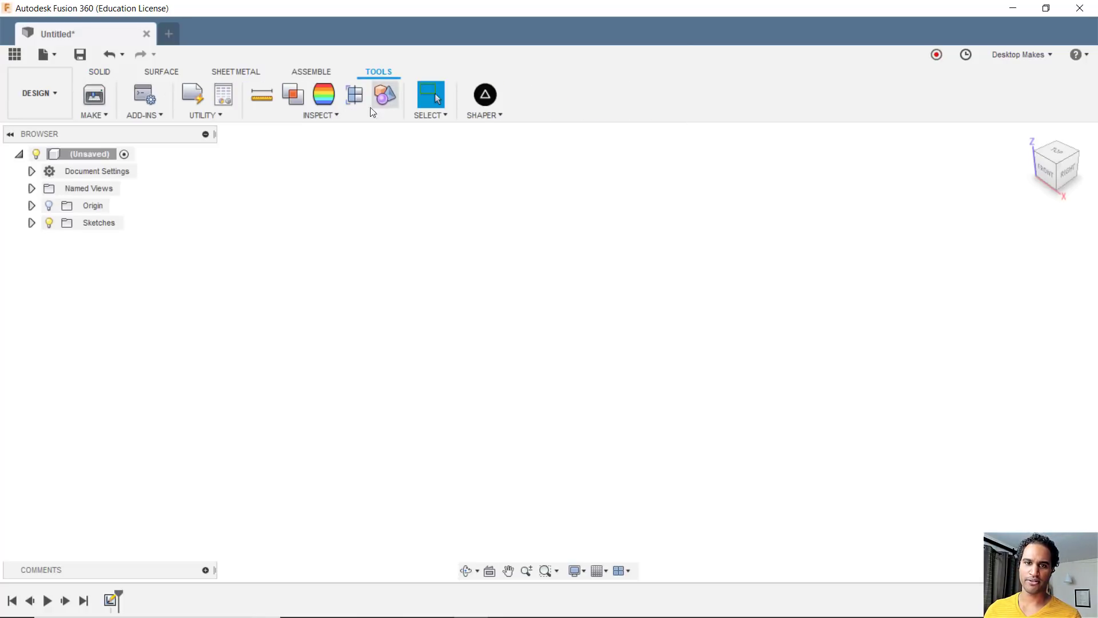
{"action": "left_click", "coordinate": [94, 100]}
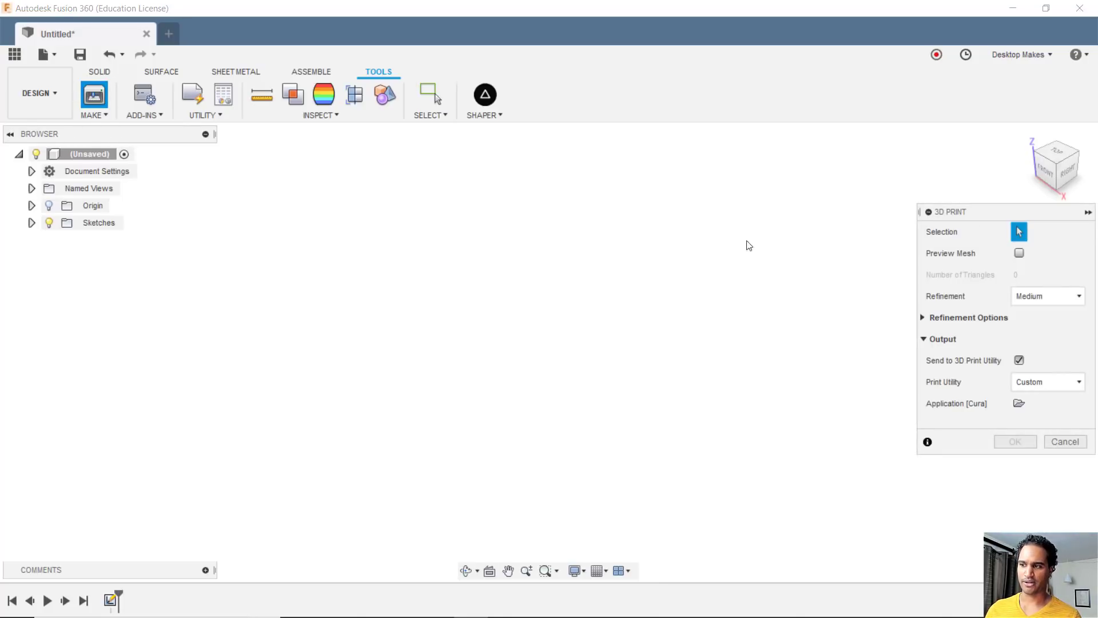
{"action": "left_click_drag", "start_coordinate": [982, 210], "coordinate": [602, 204]}
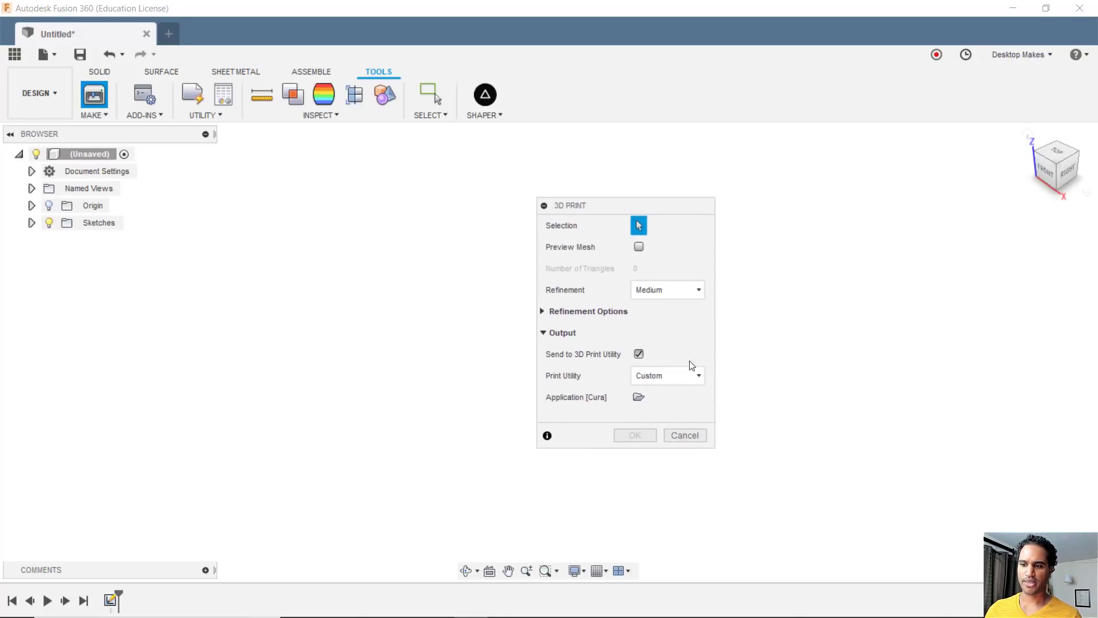
{"action": "left_click", "coordinate": [683, 434]}
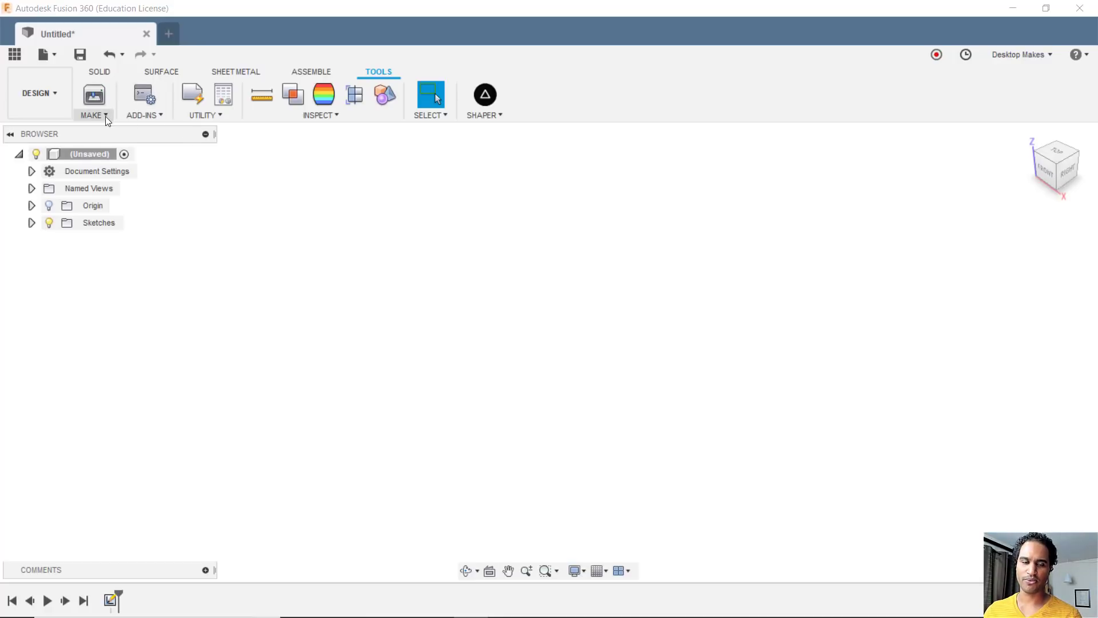
Step: Review the solid Create commands and the toolbar and shortcut pinning options for Sweep
{"action": "left_click", "coordinate": [100, 71]}
{"action": "left_click", "coordinate": [173, 112]}
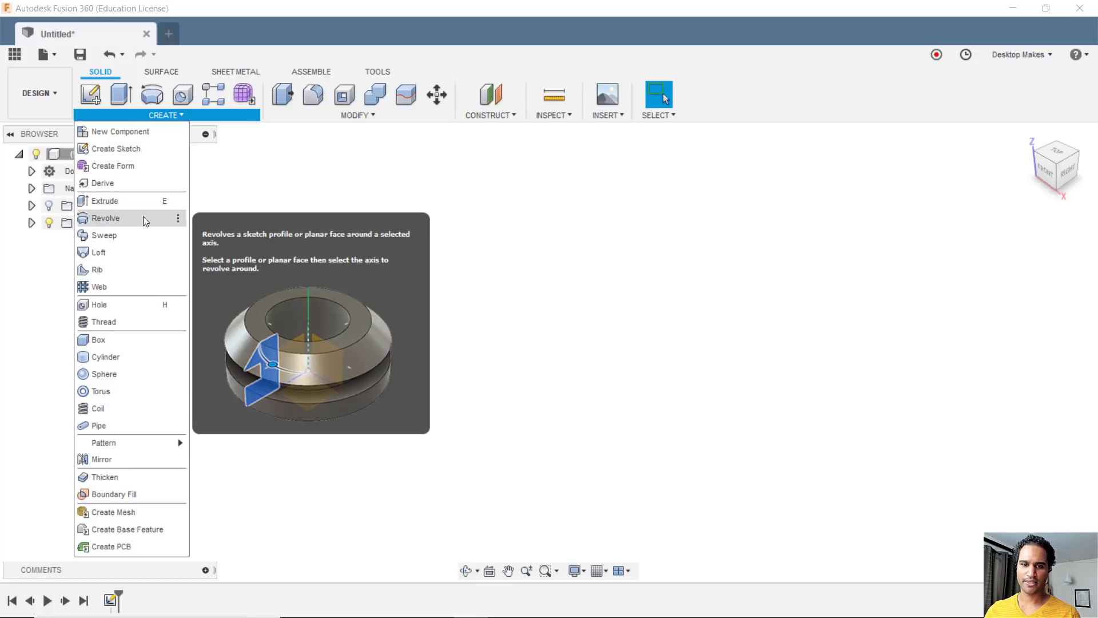
{"action": "left_click", "coordinate": [178, 235]}
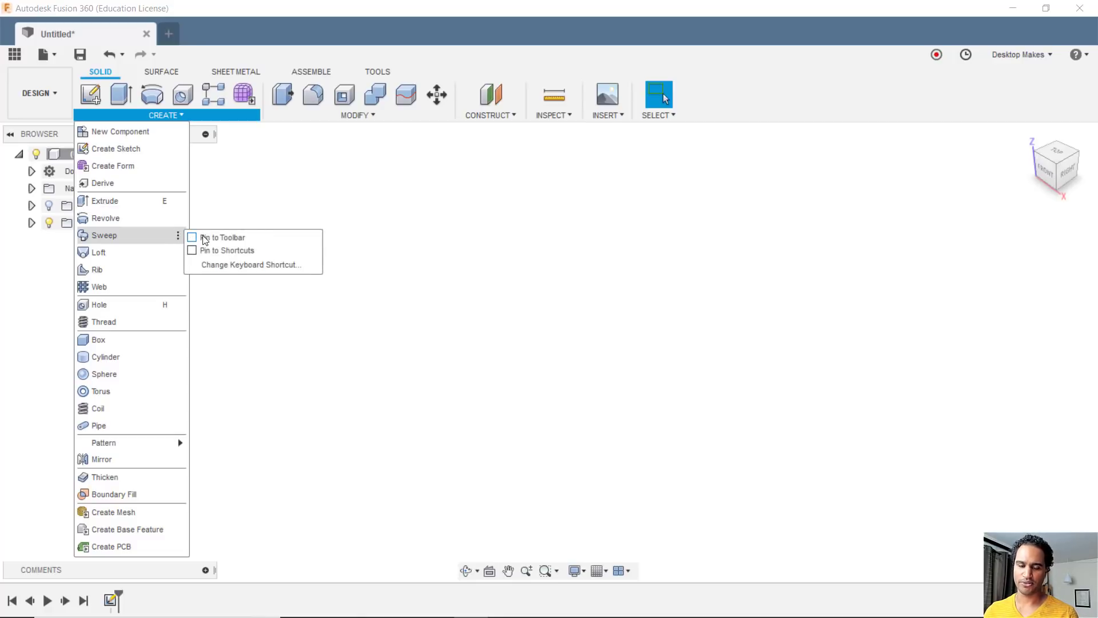
{"action": "left_click", "coordinate": [221, 208]}
{"action": "left_click", "coordinate": [224, 211]}
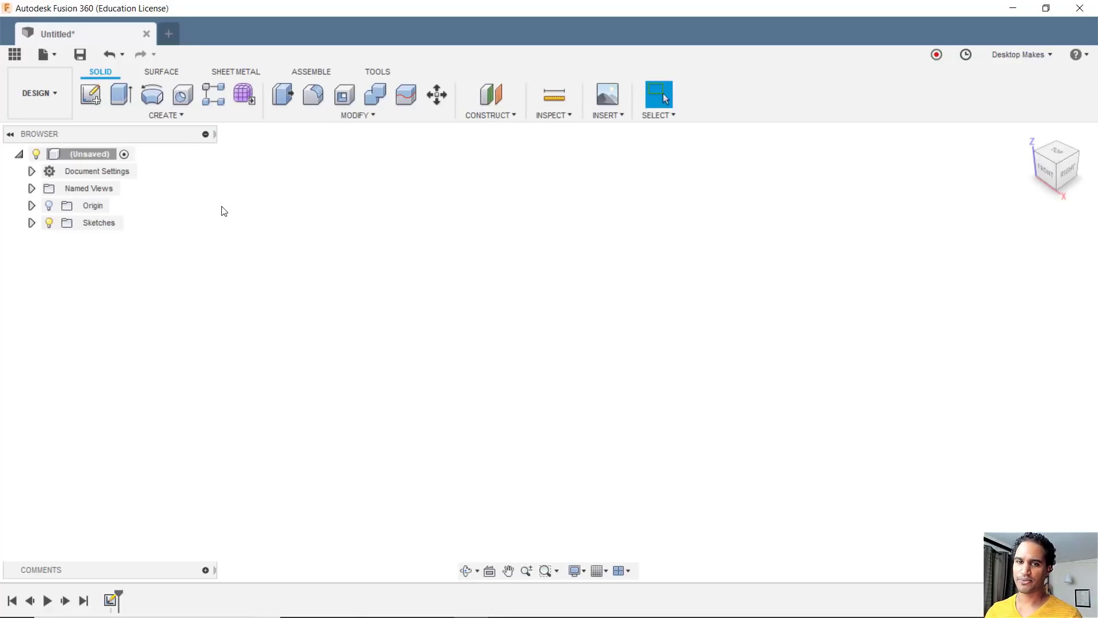